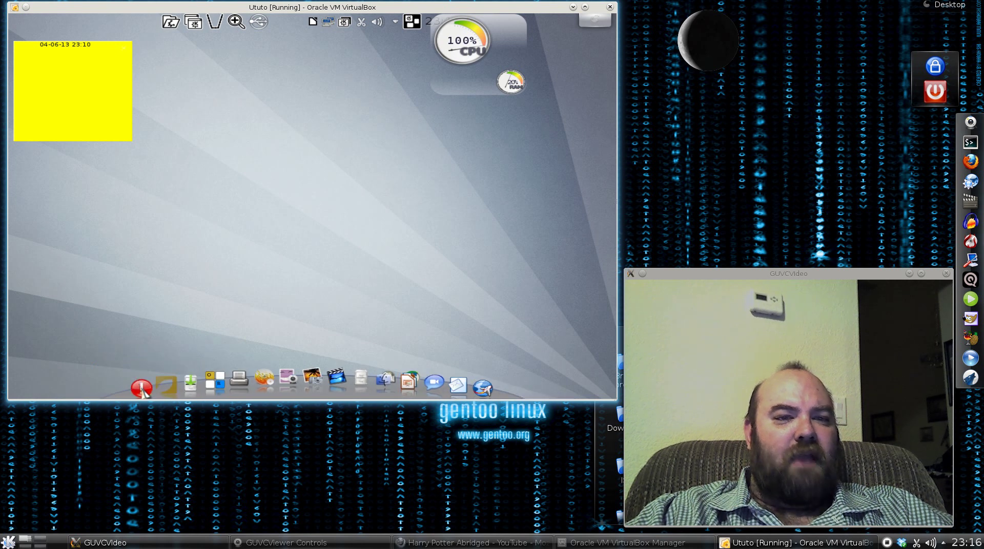
mouse_move(139, 380)
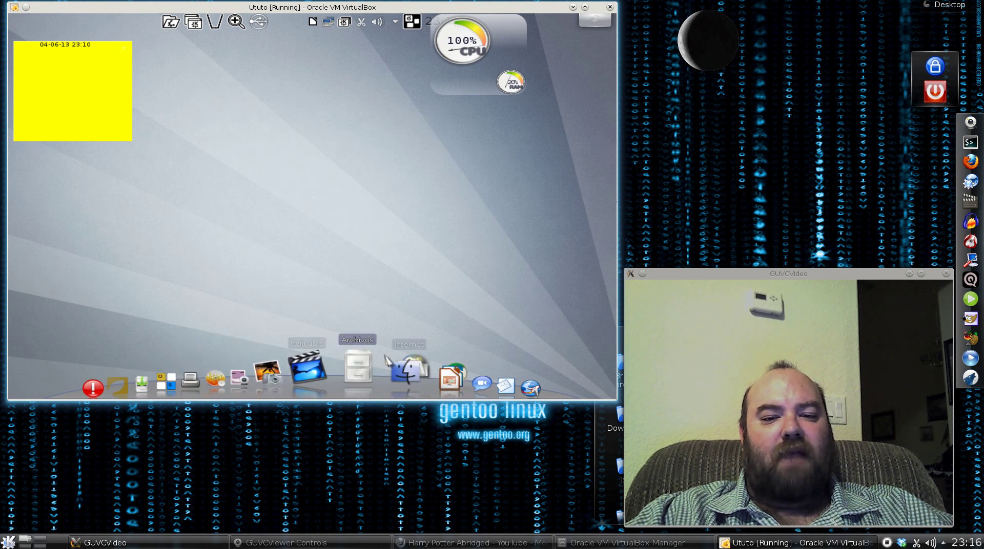
left_click(386, 359)
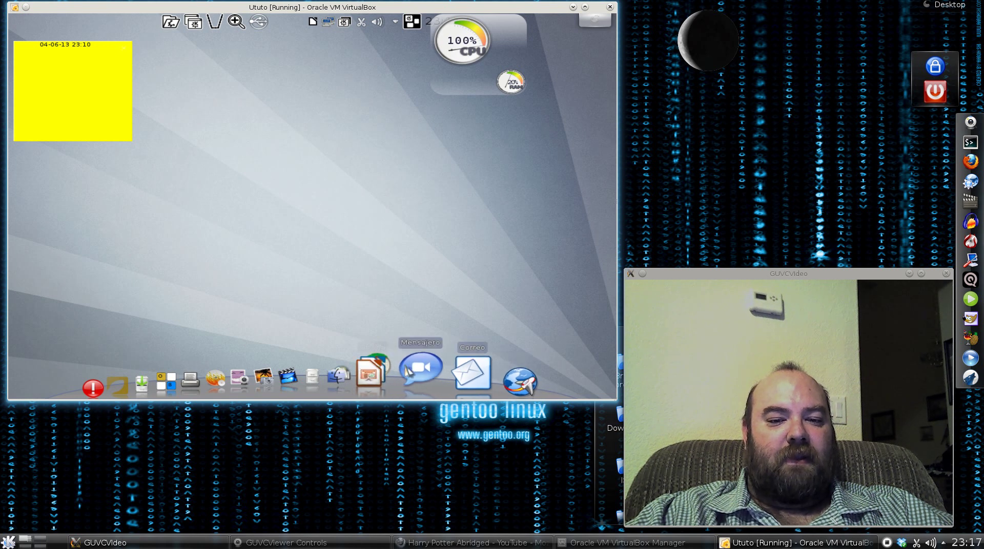
mouse_move(371, 376)
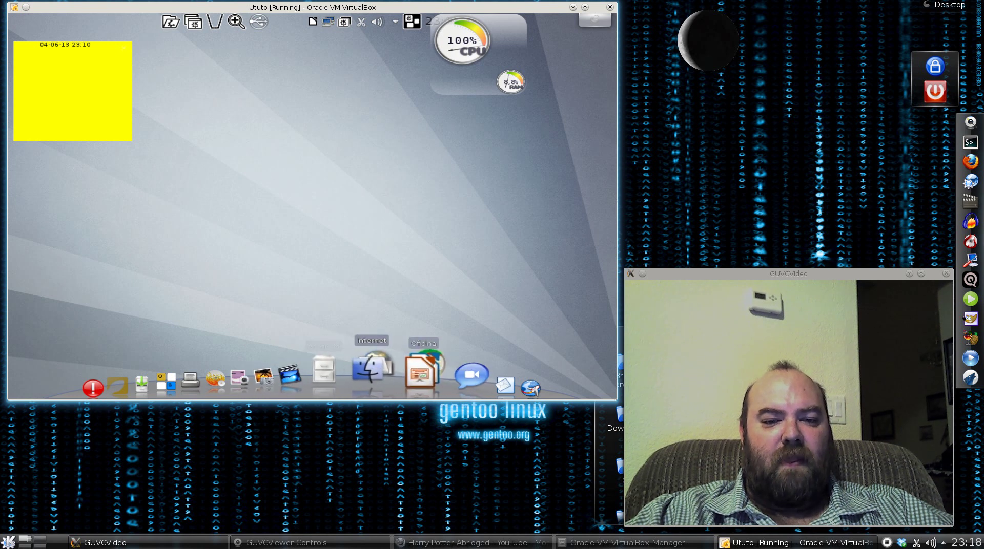
left_click(374, 369)
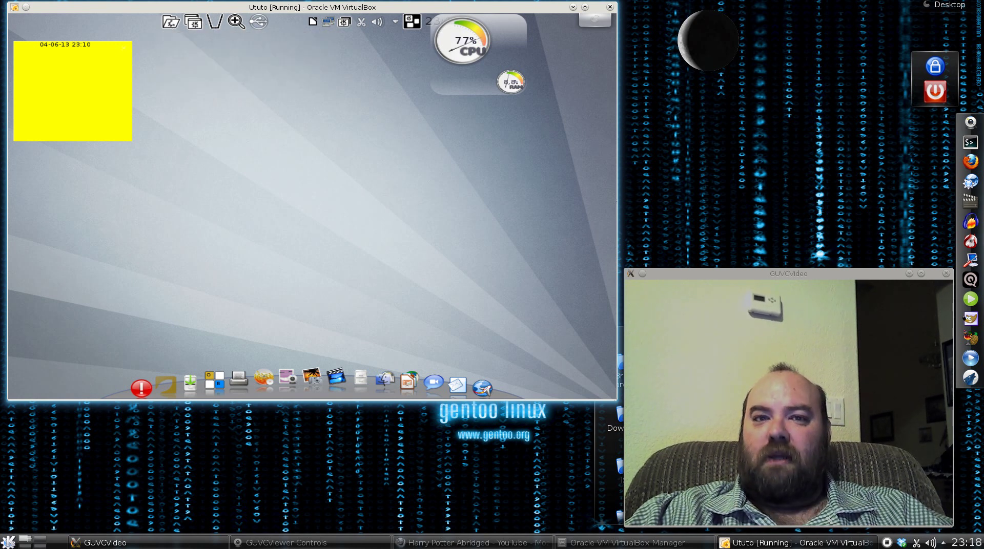
- Open the system settings, reposition their window nearer the desktop's centre, and enter the Local region and language module
left_click(172, 22)
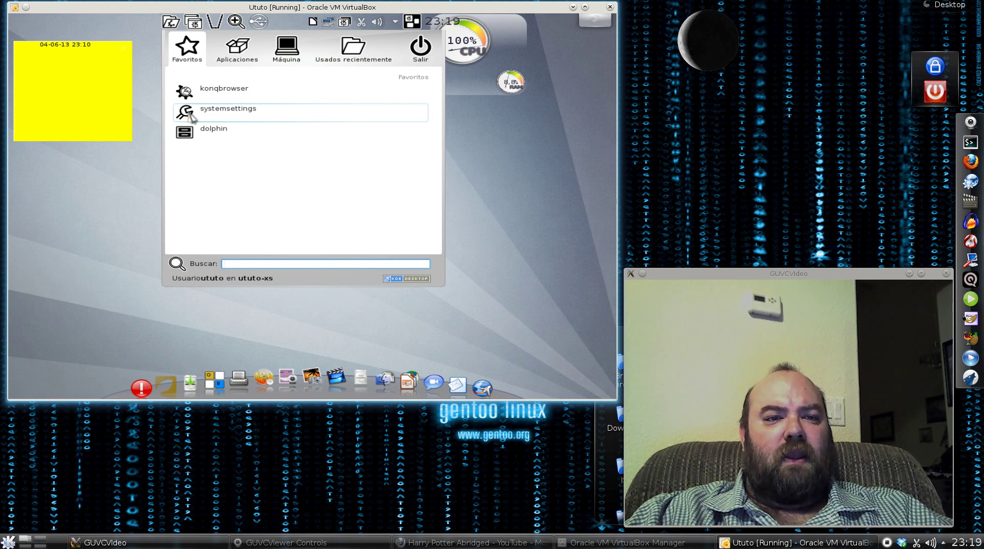
left_click(246, 94)
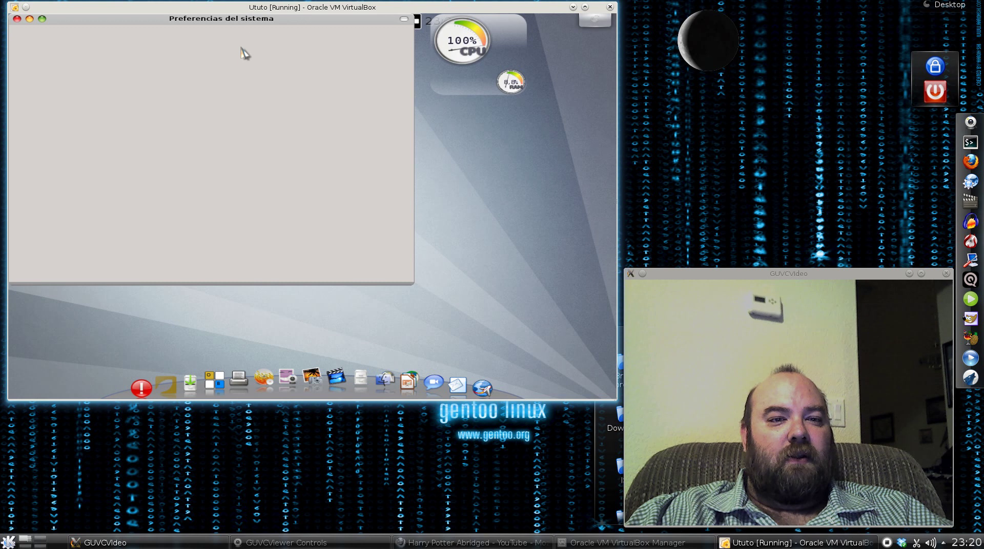
left_click_drag(229, 21, 316, 72)
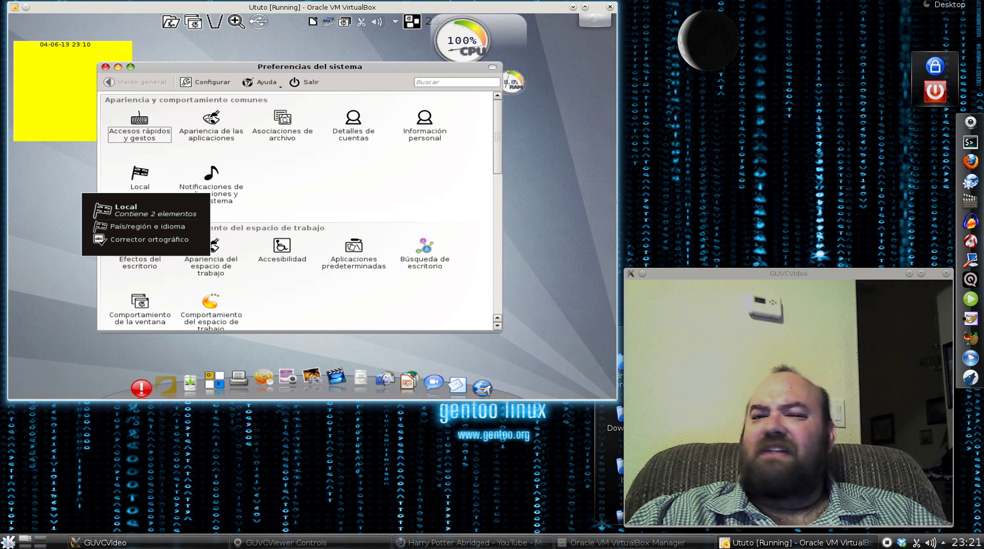
left_click(140, 182)
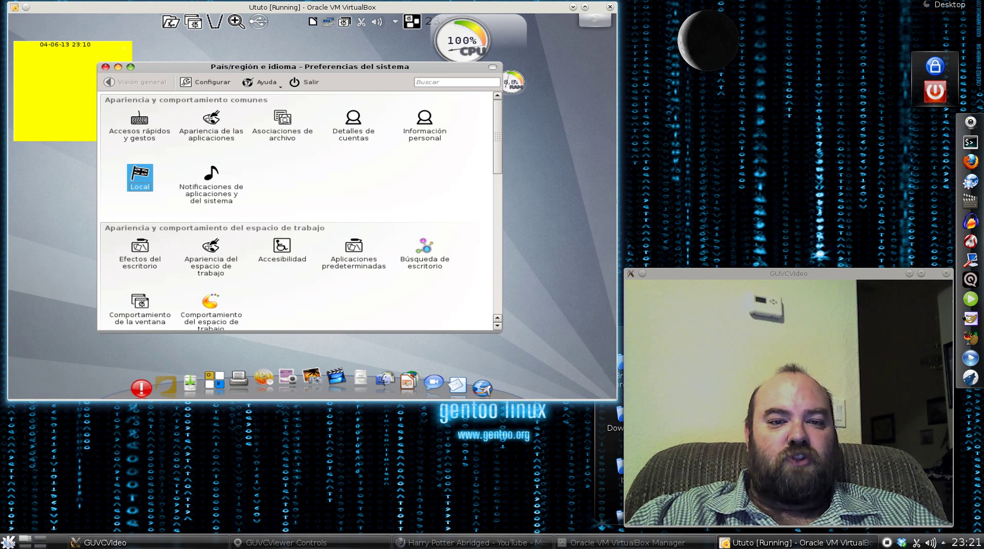
left_click(140, 177)
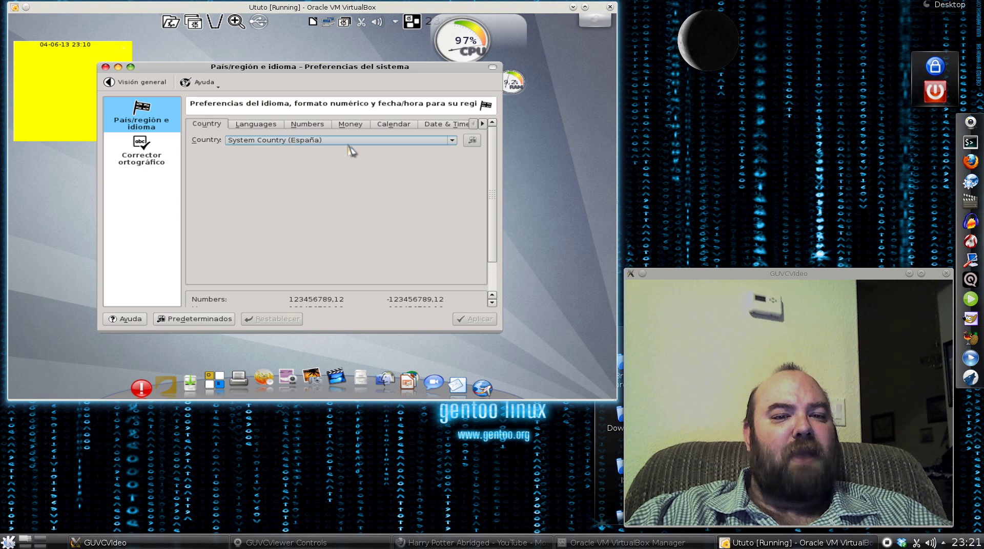
- Set the country to Estados Unidos de América and apply the change
left_click(451, 144)
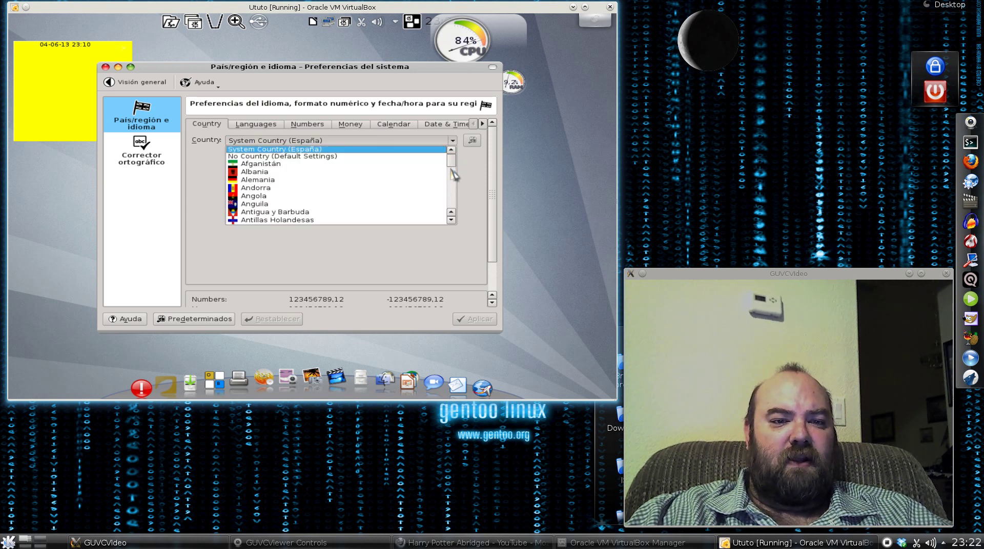
scroll(455, 205, "down", 3)
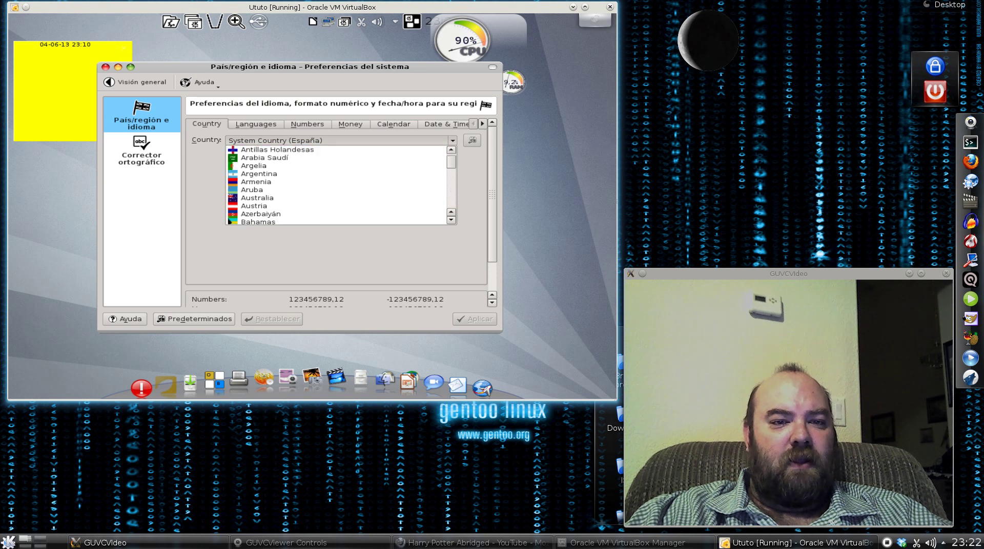
scroll(338, 186, "down", 3)
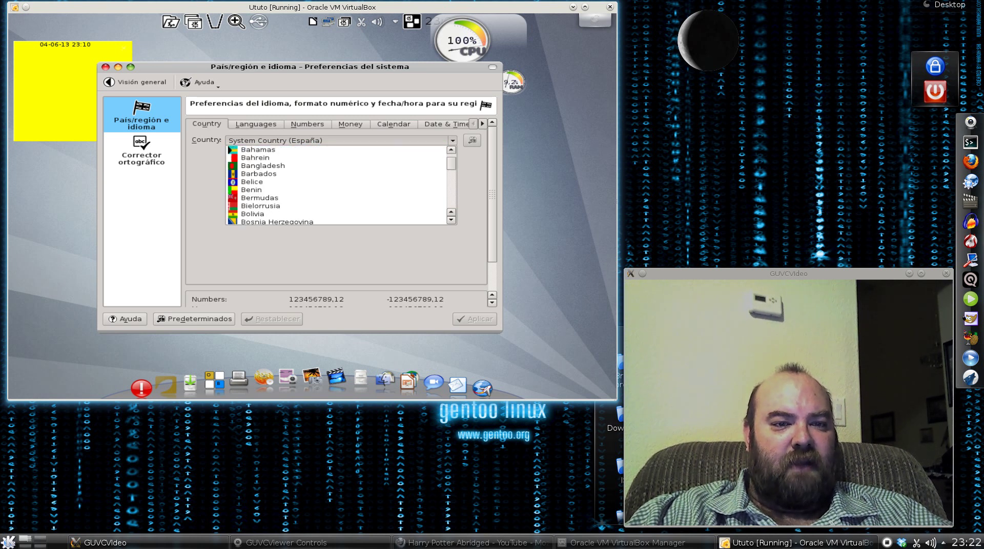
scroll(339, 186, "down", 3)
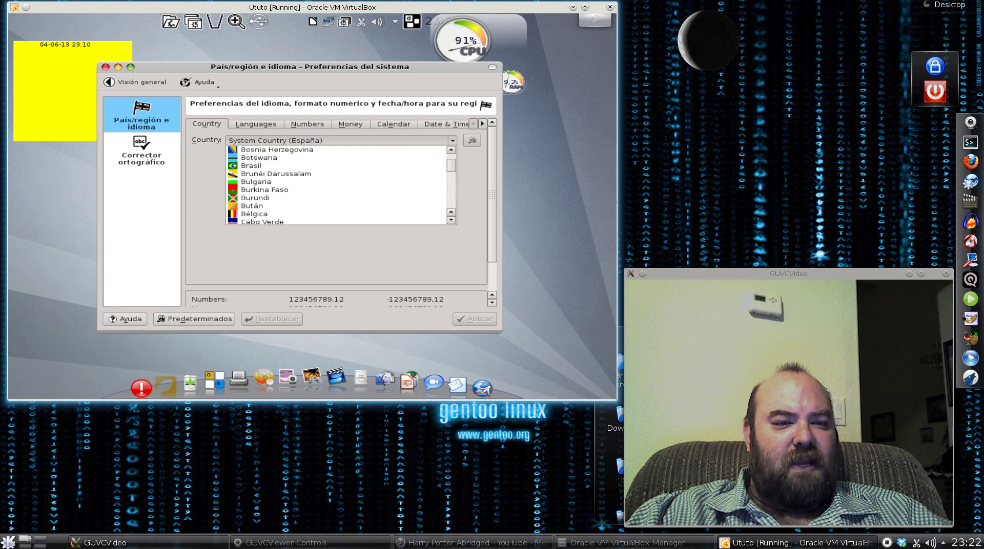
scroll(338, 186, "down", 3)
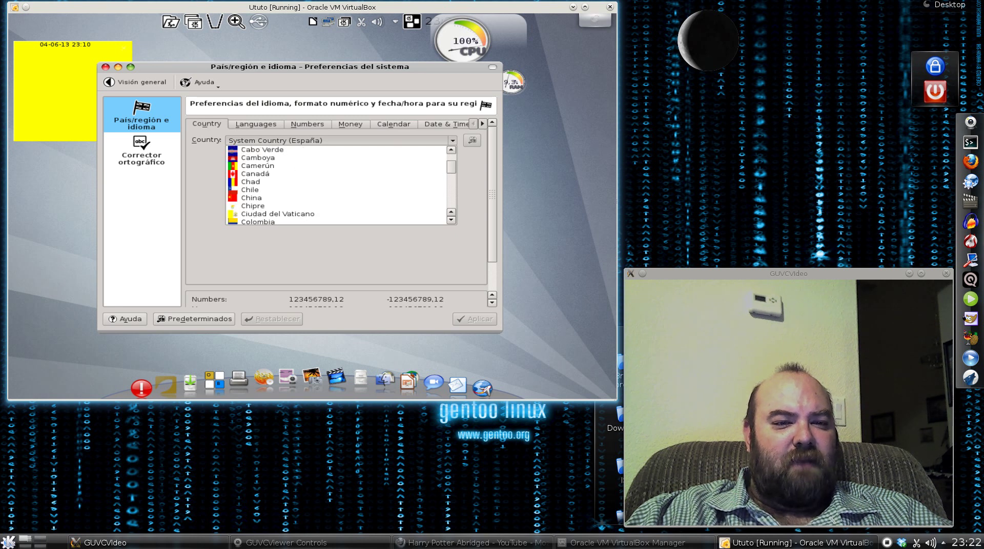
scroll(338, 186, "down", 3)
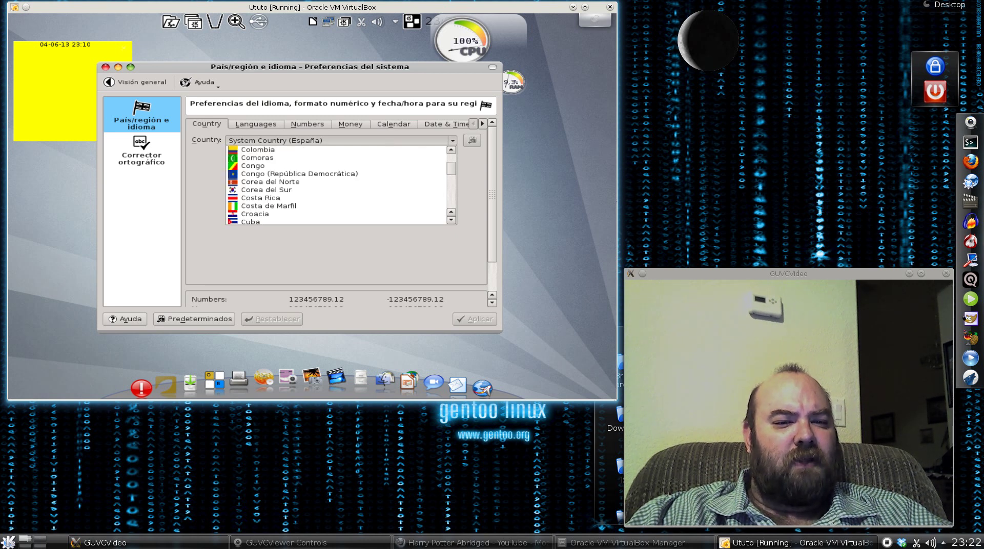
scroll(453, 205, "down", 3)
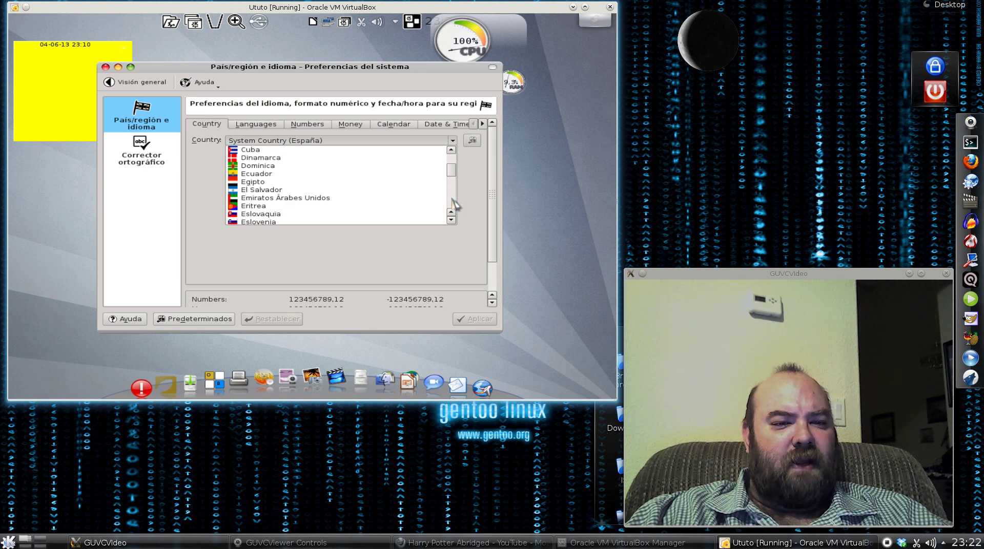
scroll(454, 205, "down", 3)
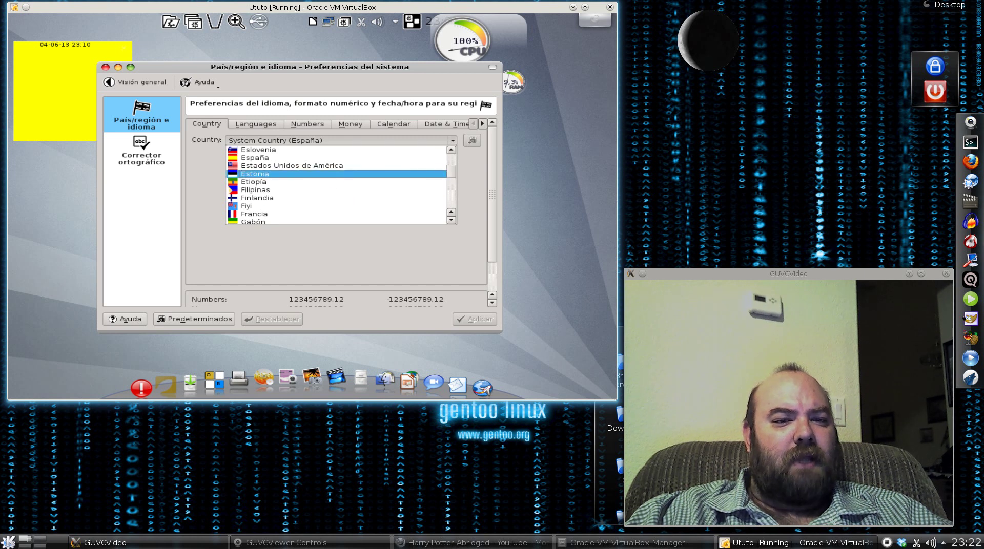
left_click(319, 172)
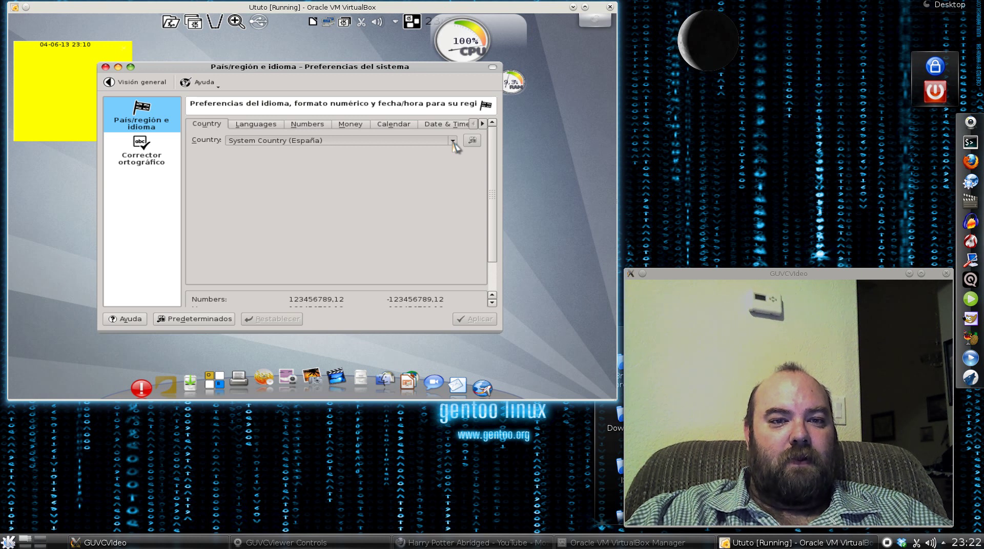
left_click(292, 166)
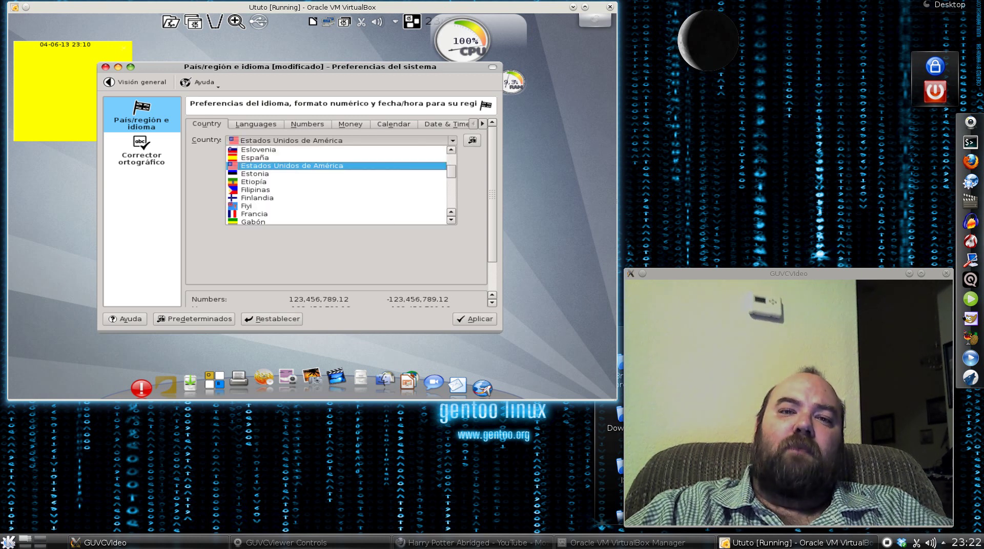
left_click(482, 180)
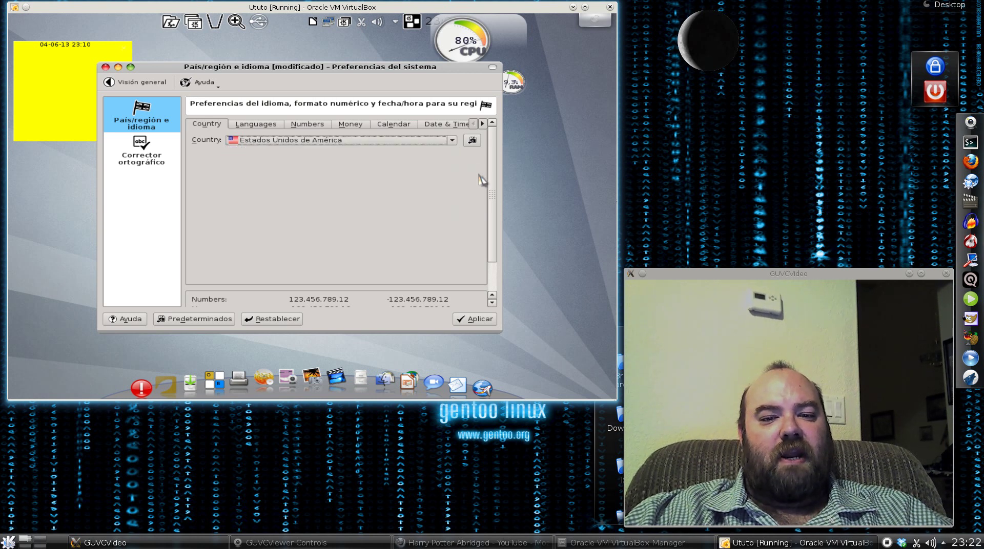
left_click(478, 322)
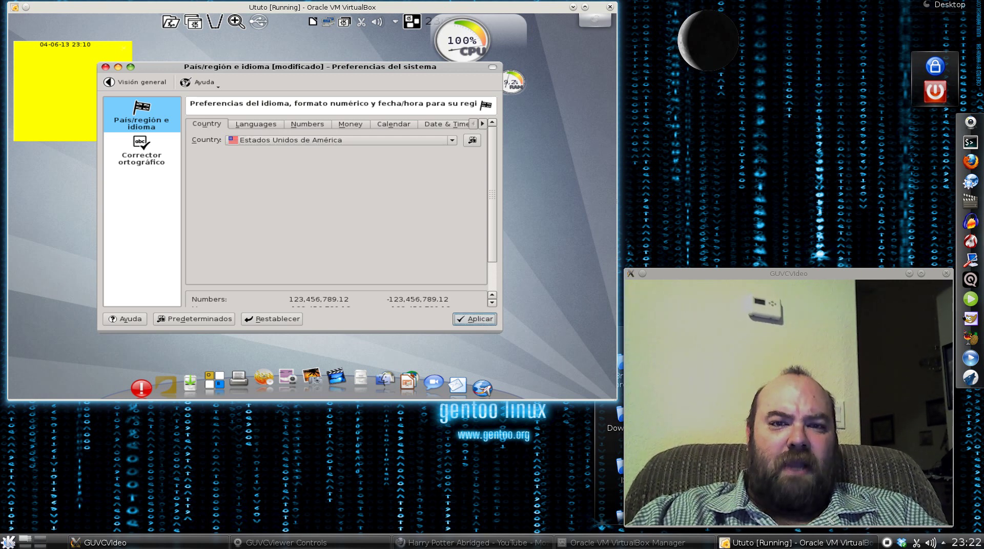
left_click(478, 322)
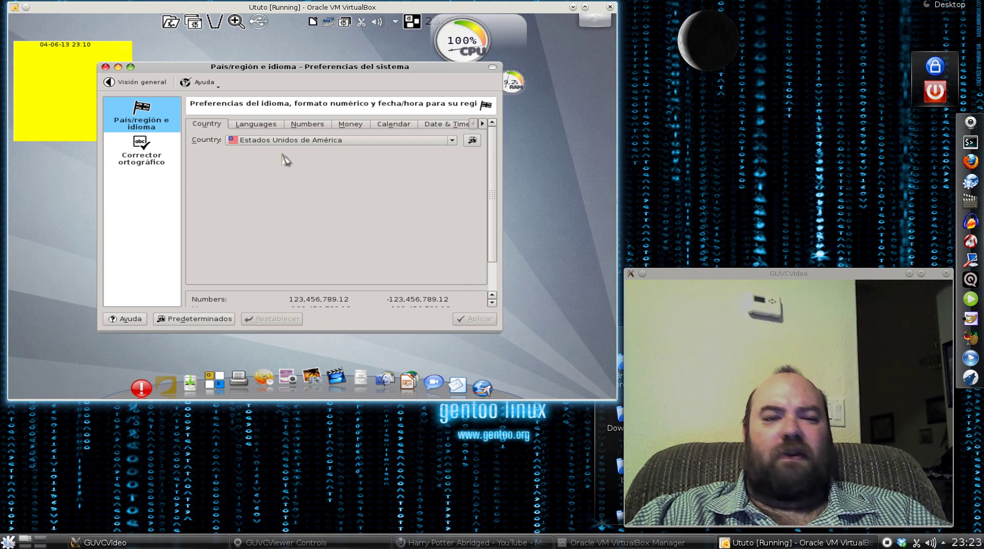
- Add Inglés americano to the preferred languages
left_click(259, 128)
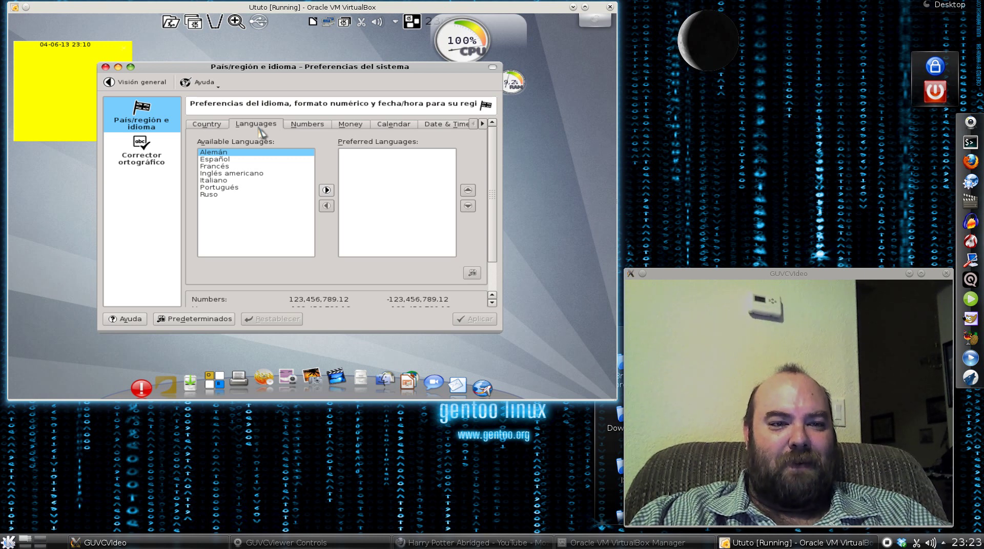
left_click(250, 174)
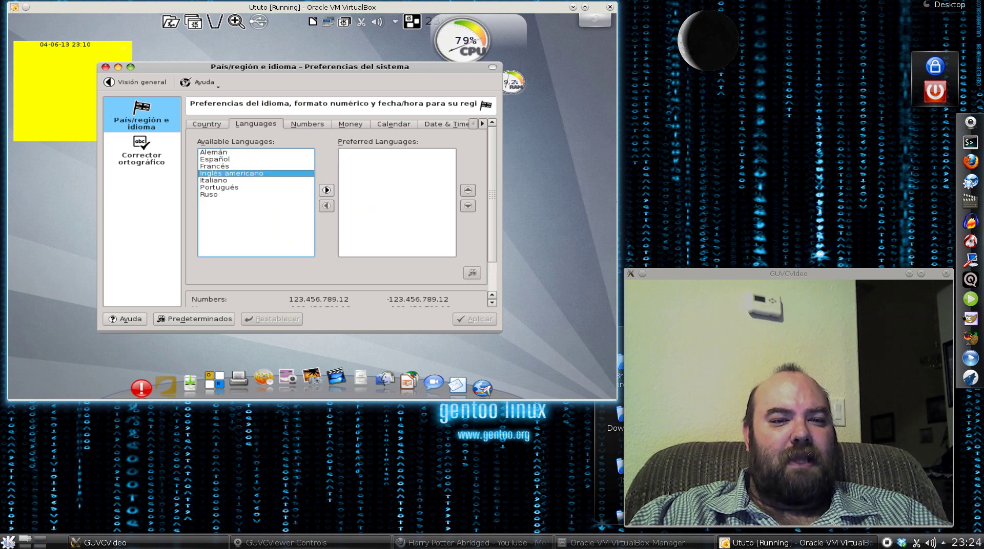
left_click(327, 190)
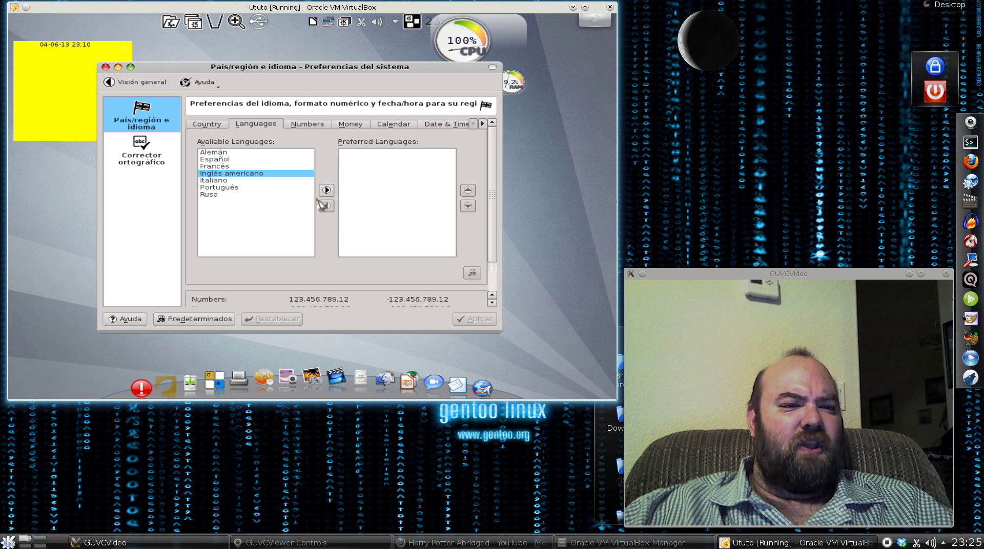
double_click(269, 175)
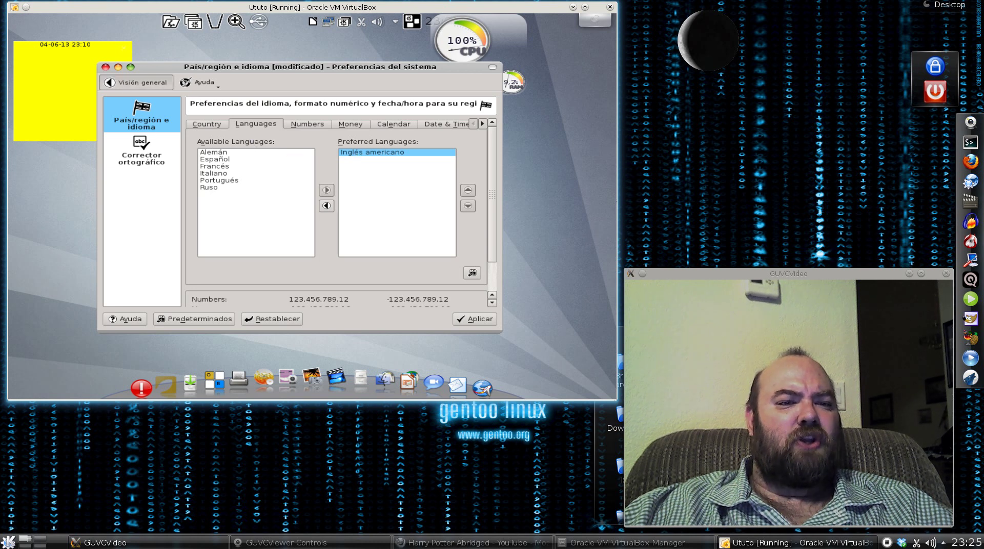
- Return to the system settings overview, discarding the unapplied language change
left_click(128, 84)
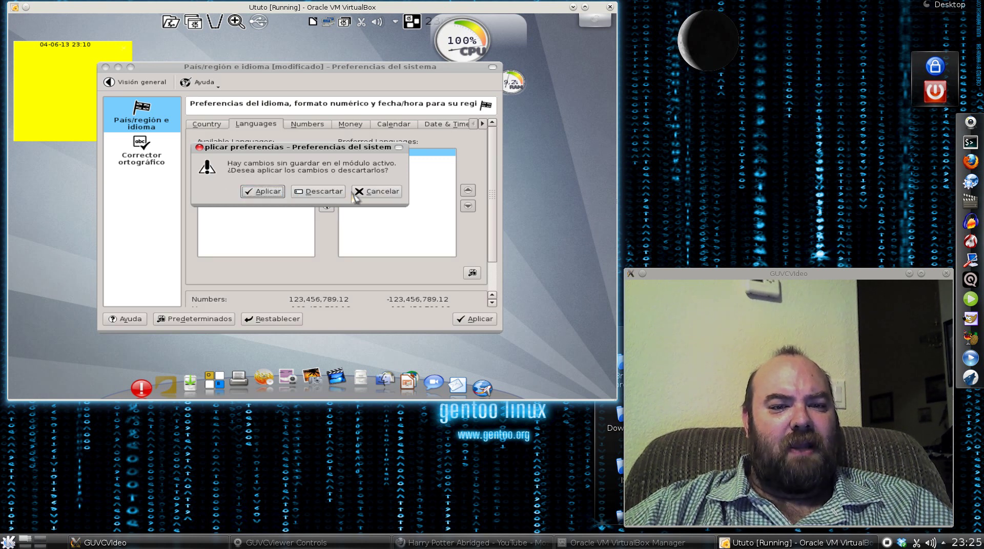
left_click(372, 195)
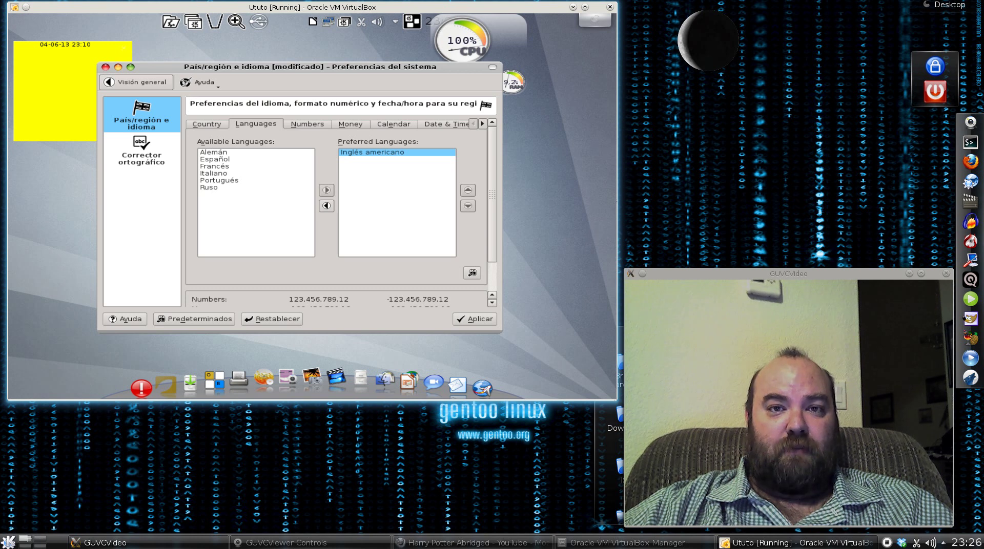
left_click(138, 85)
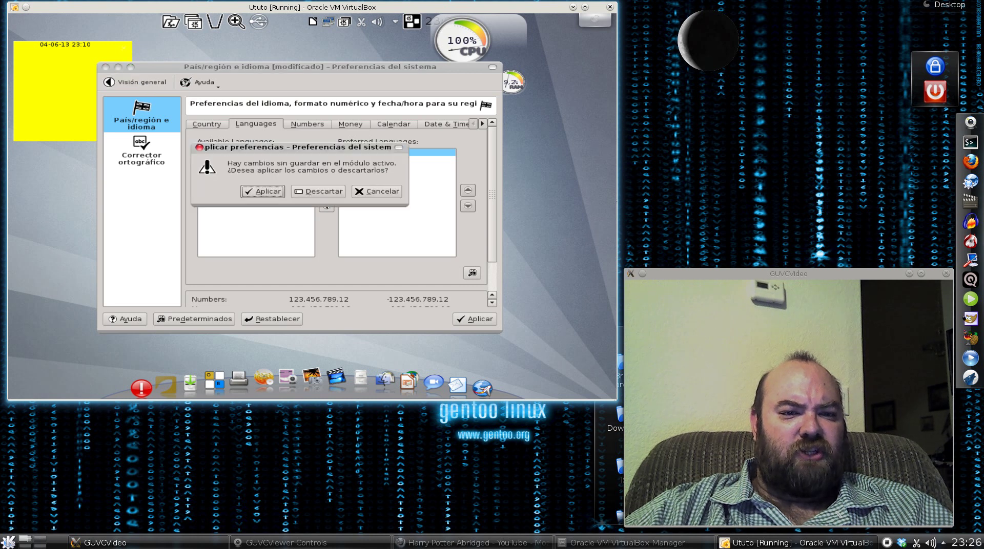
left_click(378, 192)
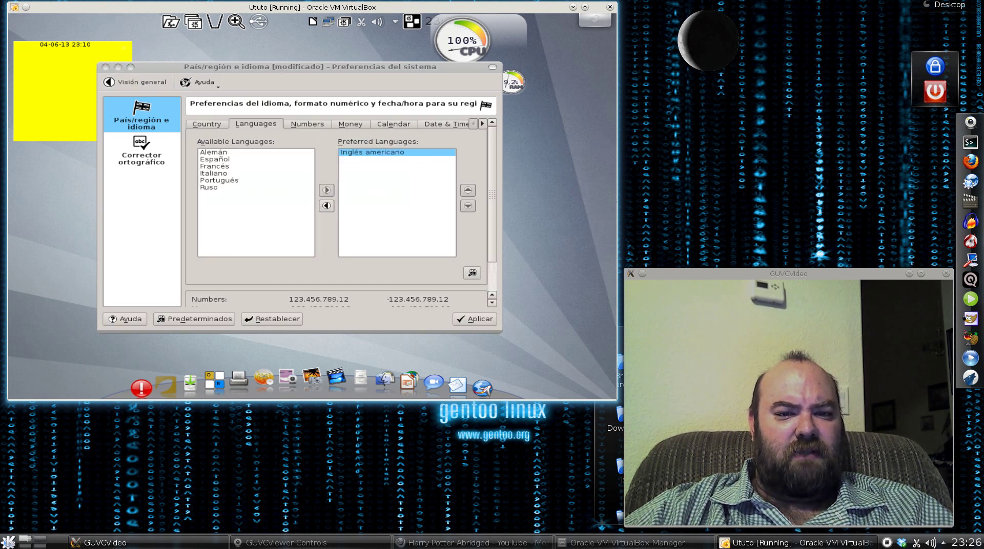
left_click(129, 87)
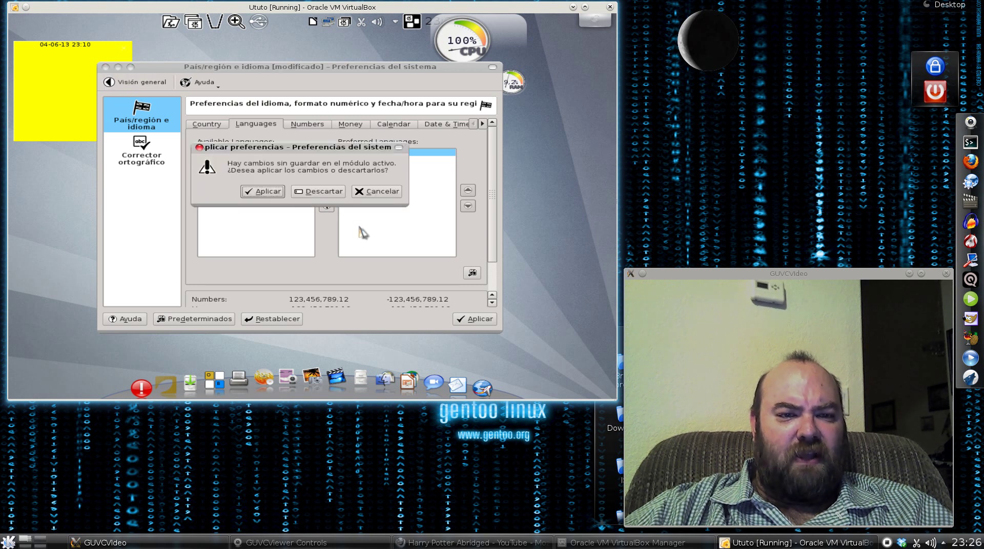
left_click(311, 193)
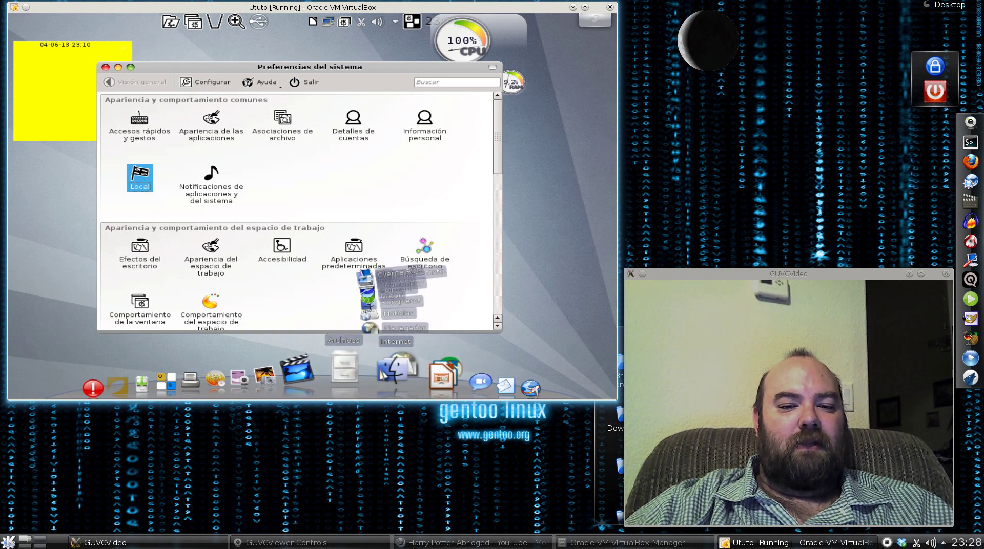
- Go further down the system settings overview and open the Teclado keyboard preferences
mouse_move(388, 345)
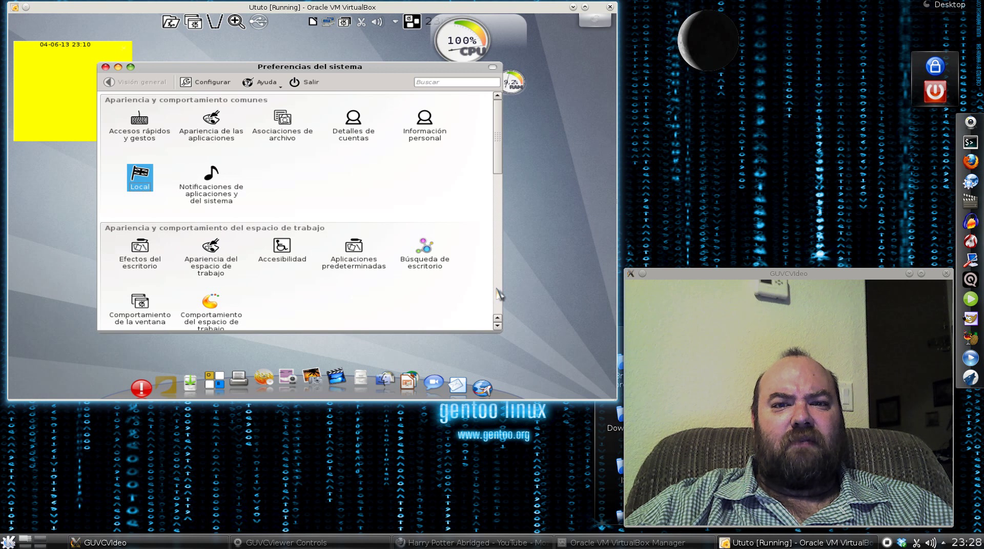
left_click(497, 290)
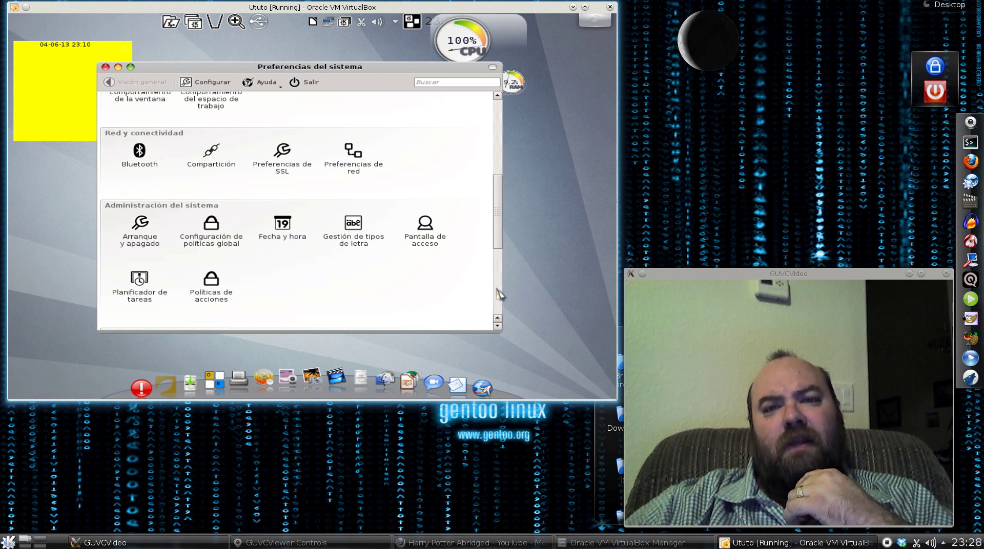
left_click(498, 294)
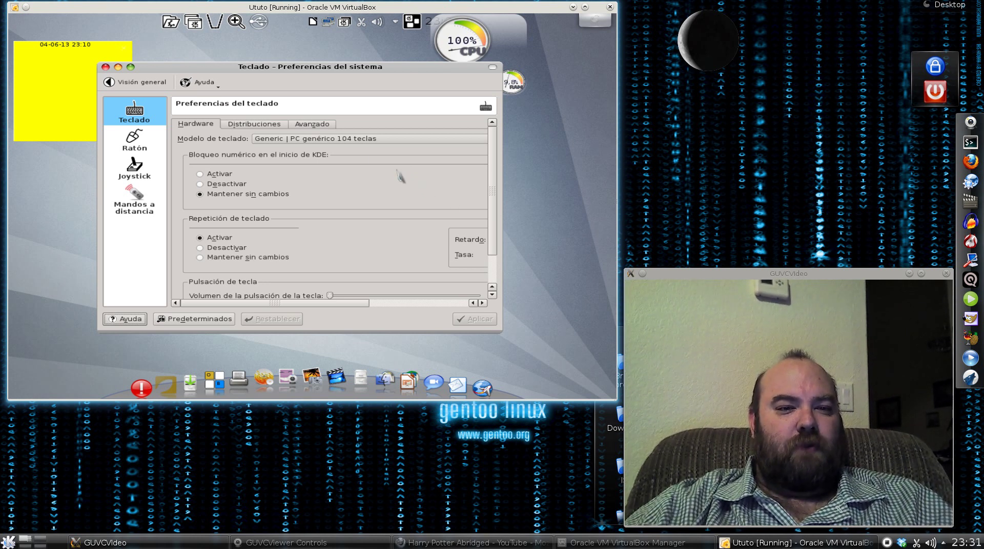
- Look over the keyboard hardware preferences and switch to the Distribuciones layout settings
left_click(494, 278)
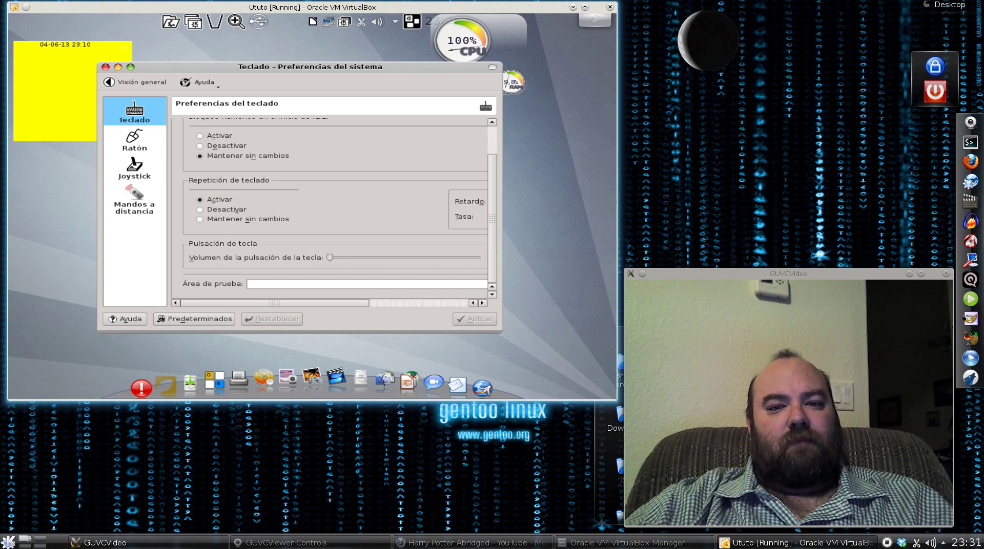
scroll(494, 140, "up", 2)
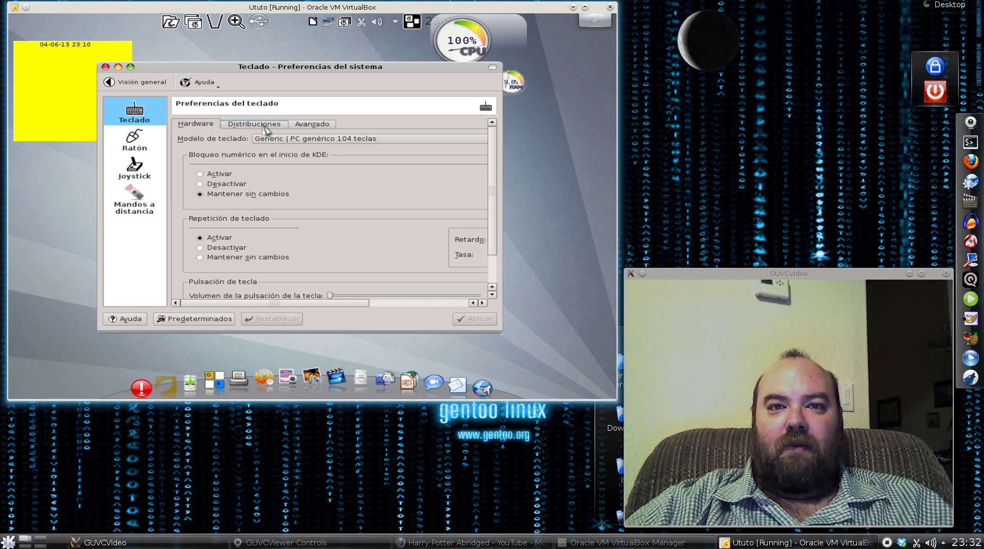
left_click(265, 129)
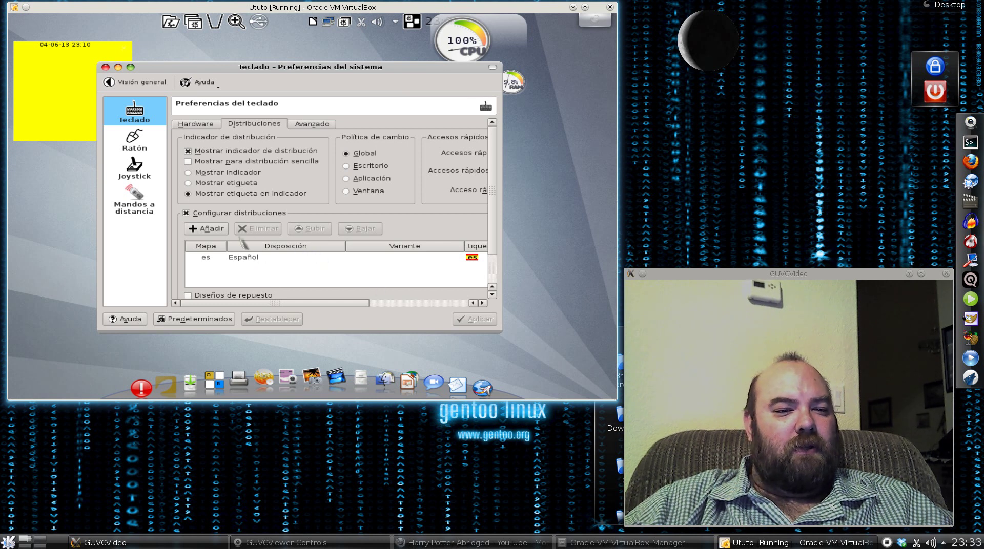
- Start adding a keyboard layout and limit the selection to the language Inglés
left_click(216, 232)
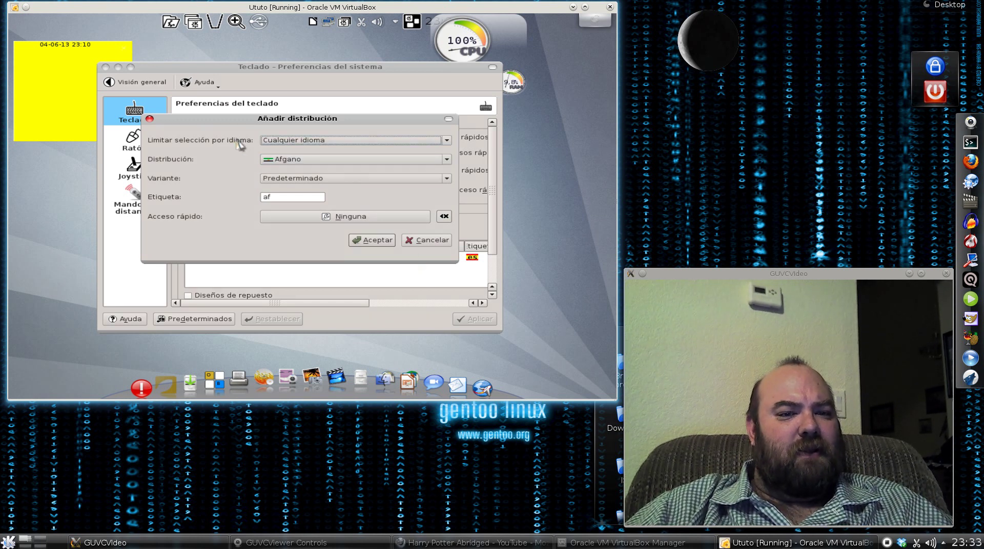
left_click(287, 140)
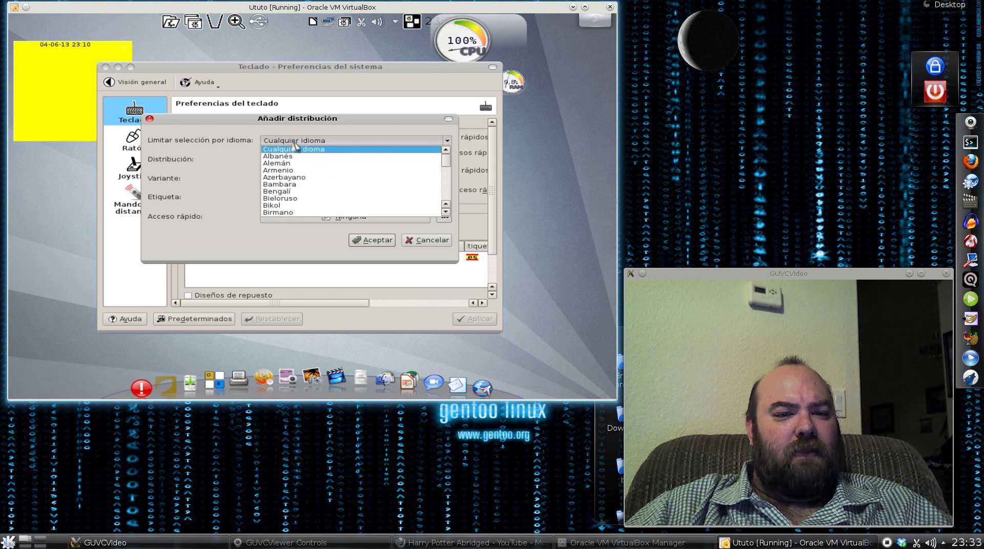
scroll(446, 193, "down", 3)
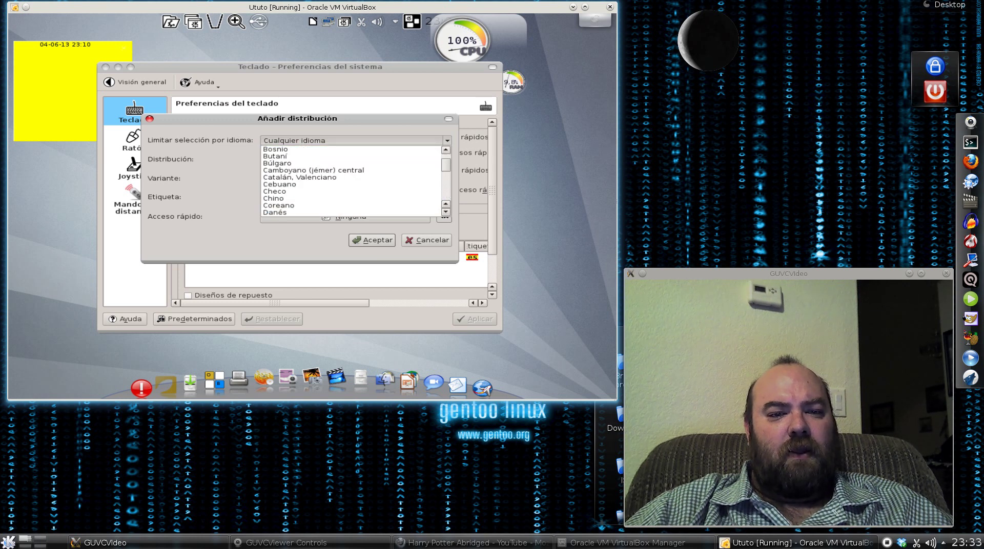
scroll(354, 180, "down", 6)
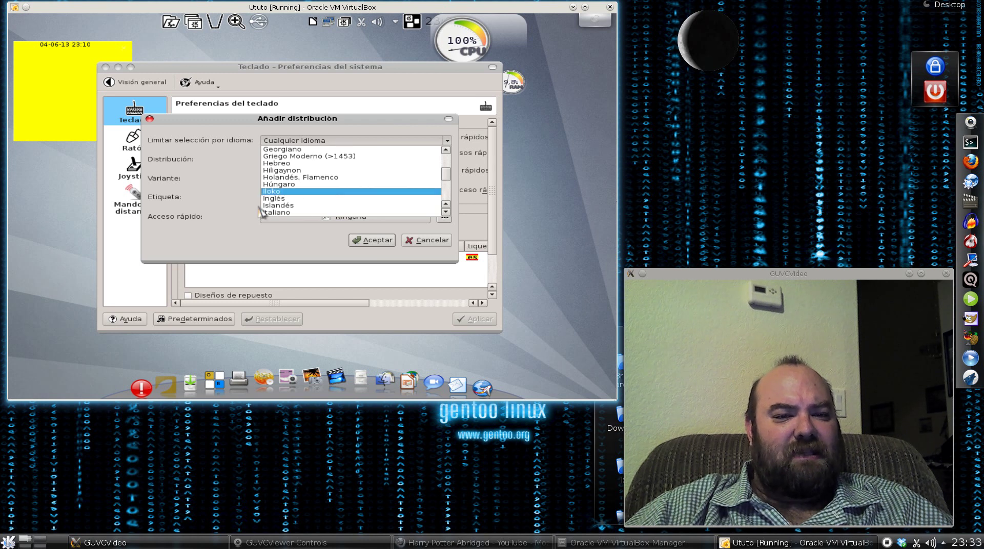
key("Escape")
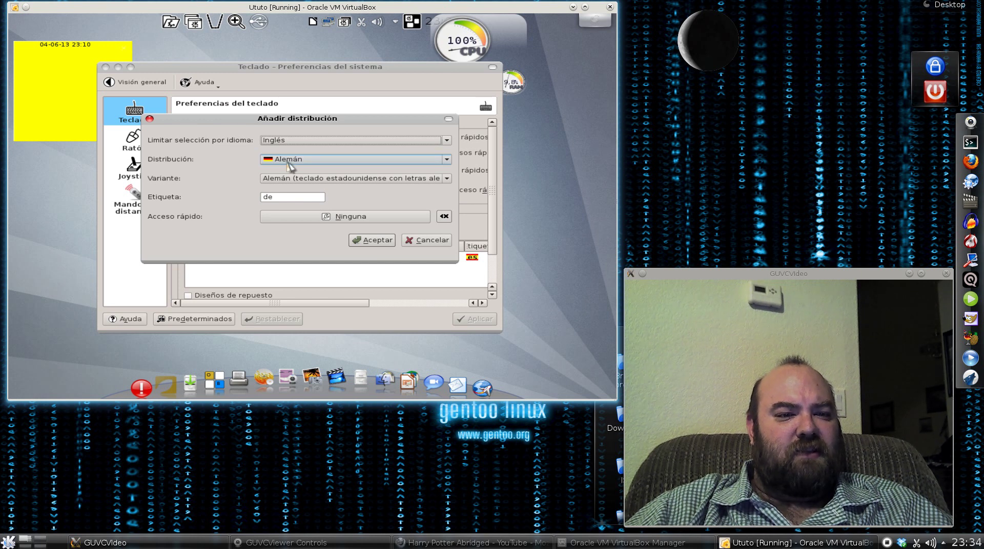
- Choose the layout Inglés (EE. UU.) with the Predeterminado variant and add it to the keyboard layouts
left_click(447, 160)
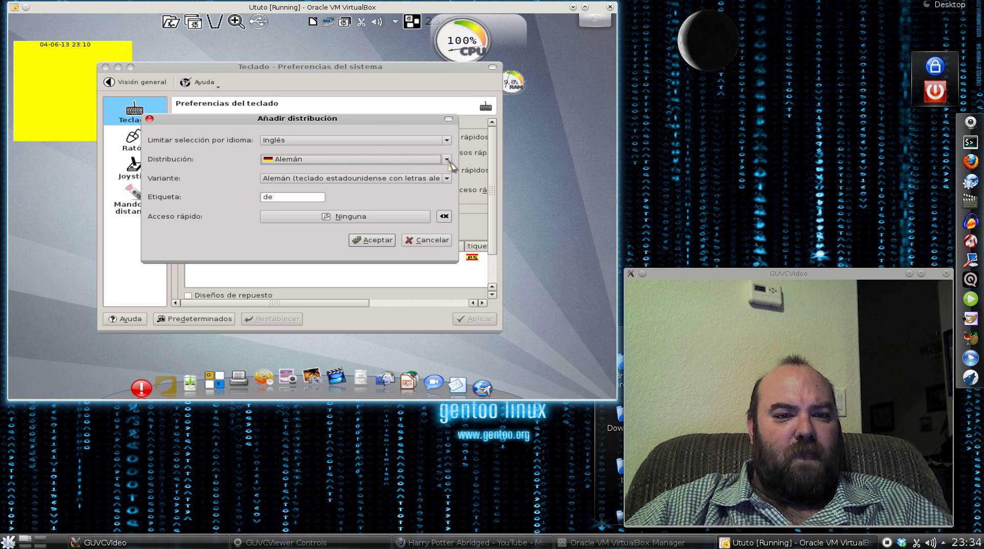
left_click(447, 158)
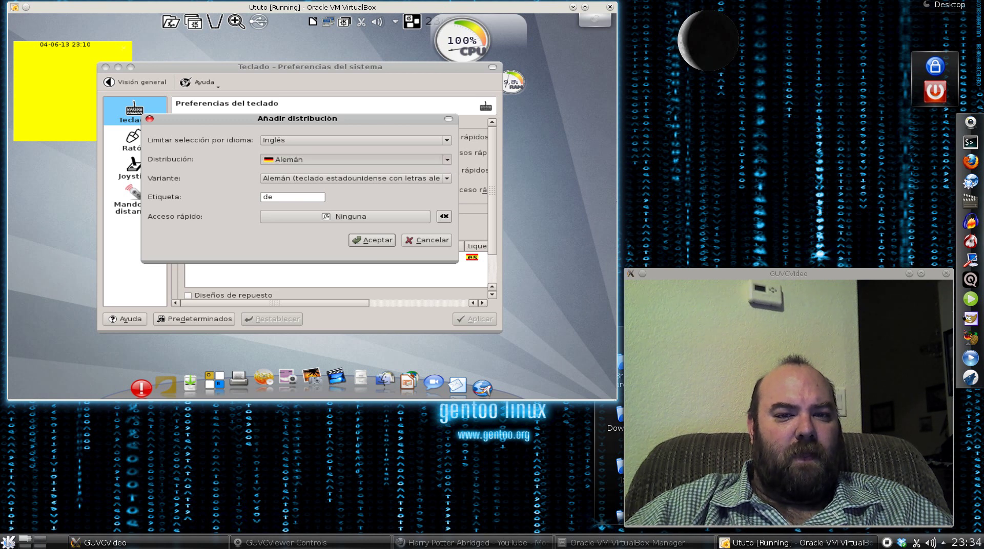
left_click(447, 160)
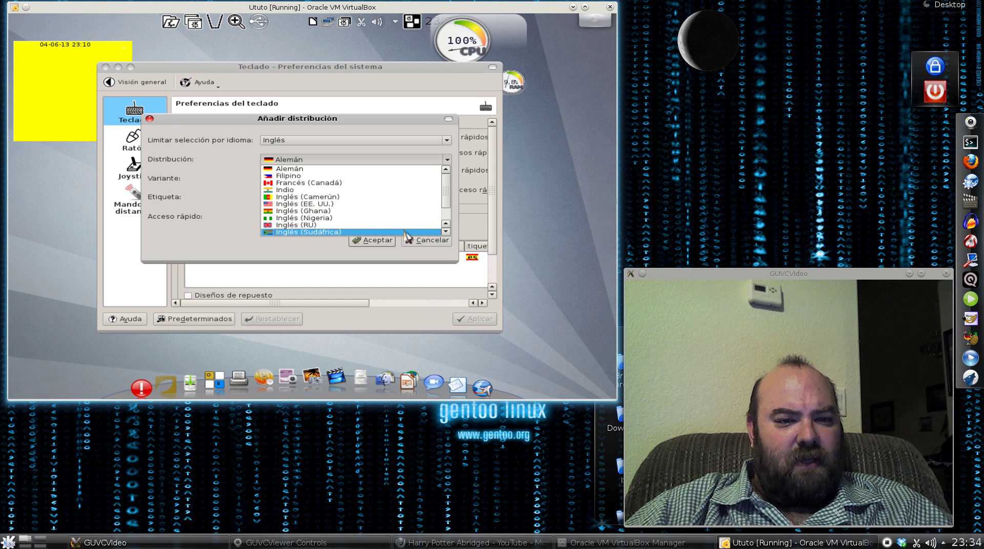
left_click(308, 204)
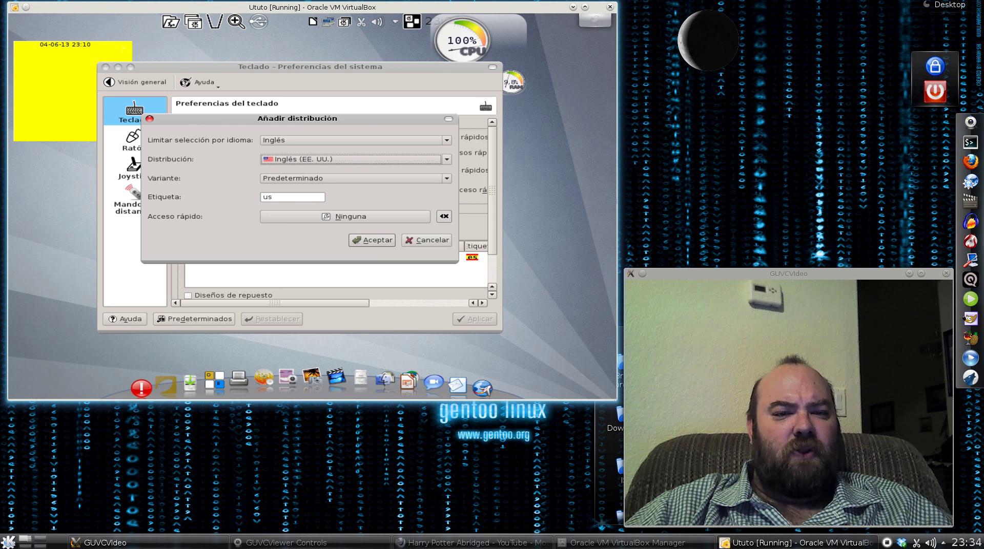
left_click(270, 179)
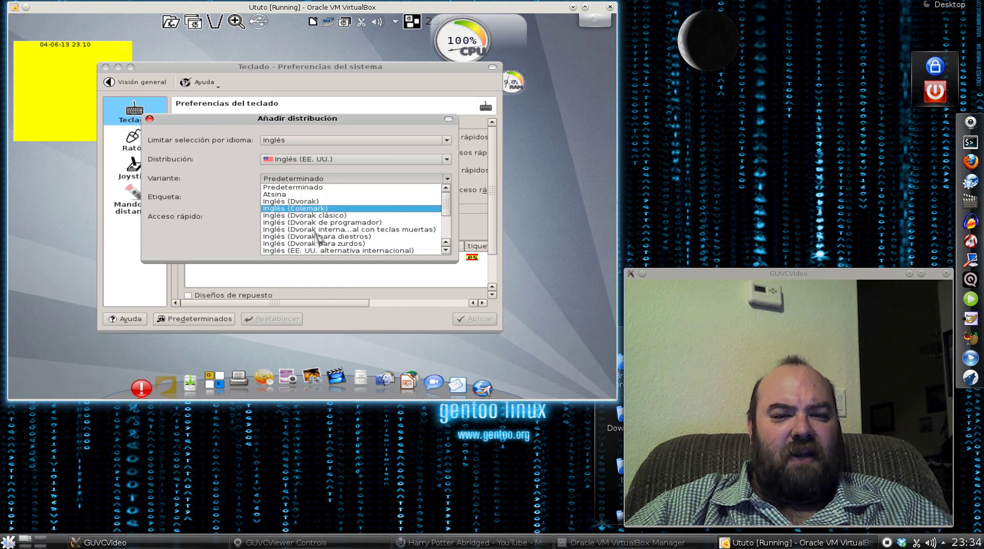
left_click(307, 189)
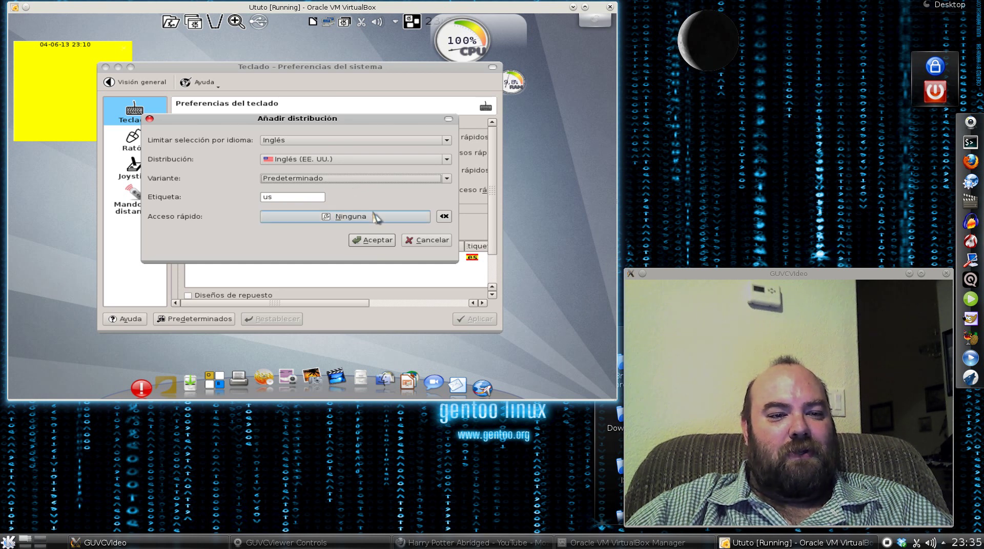
left_click(372, 240)
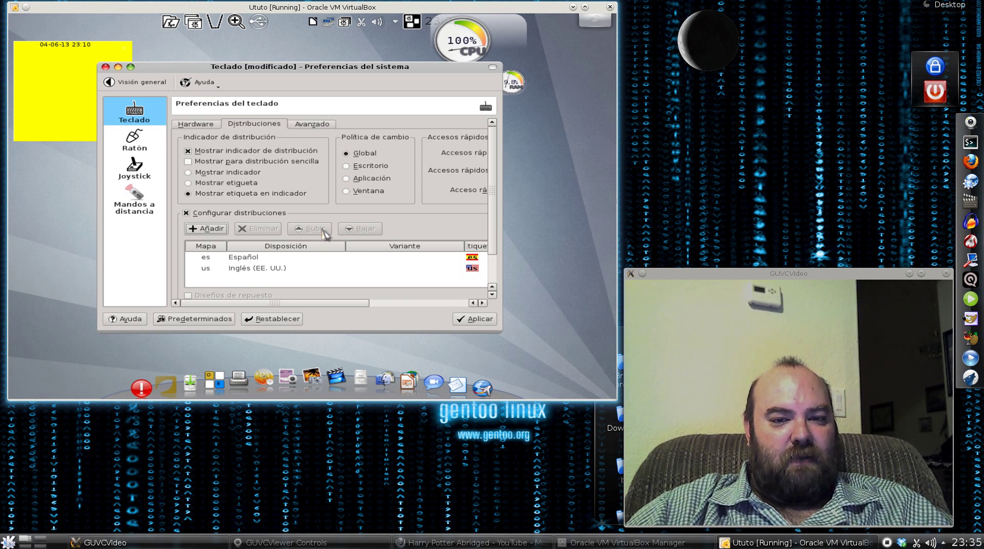
- Move the Inglés (EE. UU.) layout above Español in the layout list and apply the keyboard changes
left_click(270, 271)
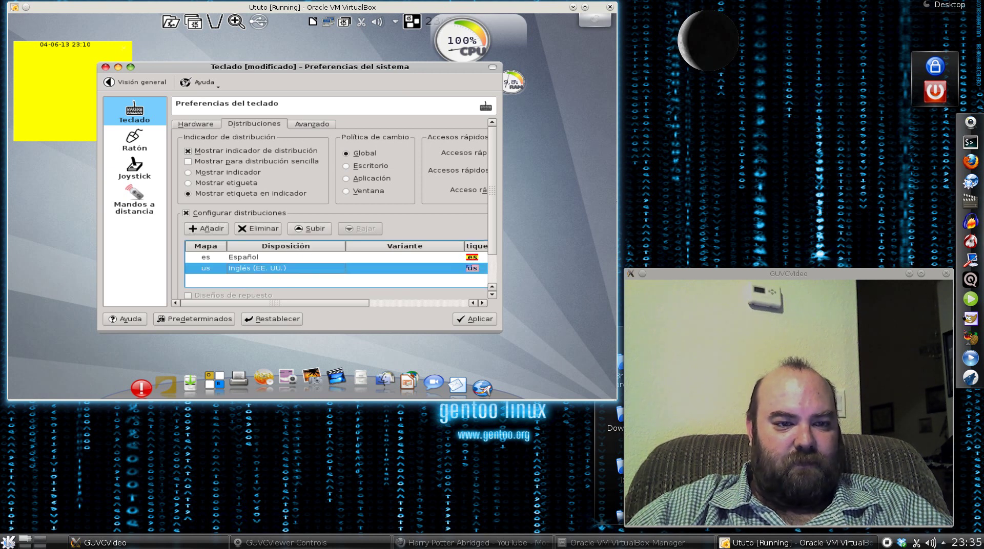
left_click(307, 229)
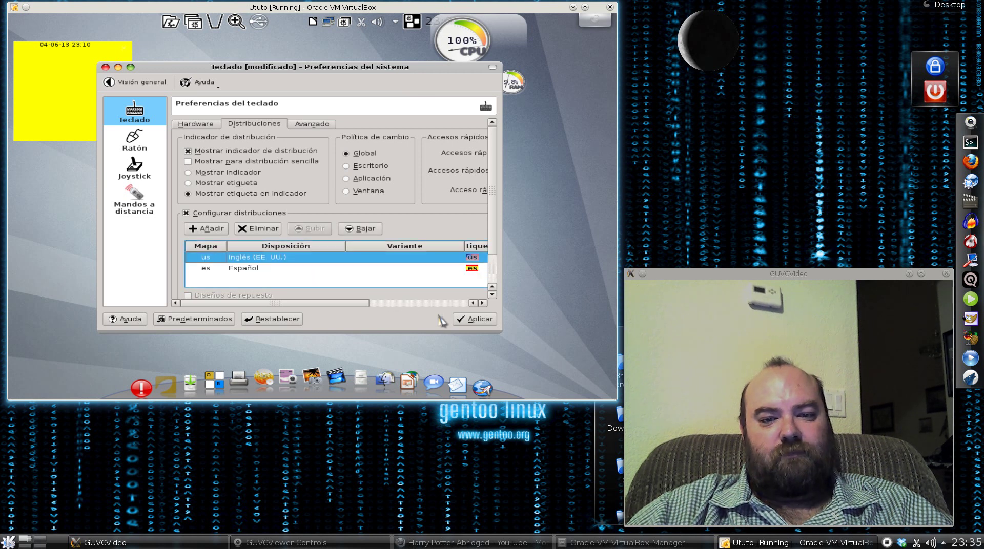
left_click(472, 319)
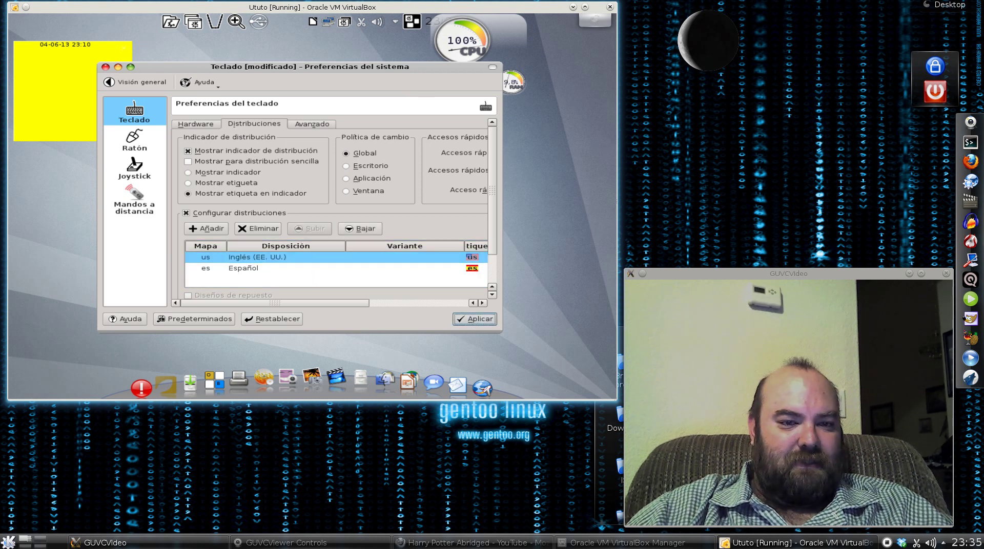